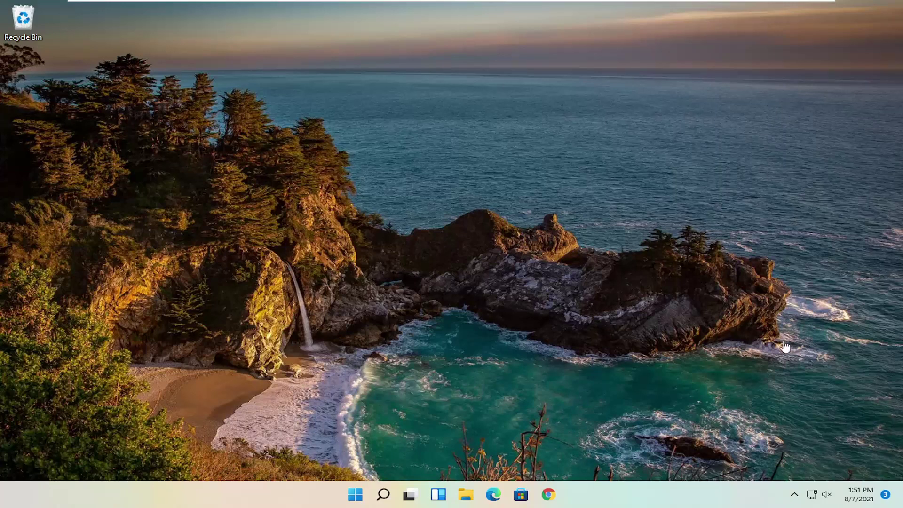
# Step: Search Windows for 'device manager' and launch Device Manager from the best match
pyautogui.click(382, 501)
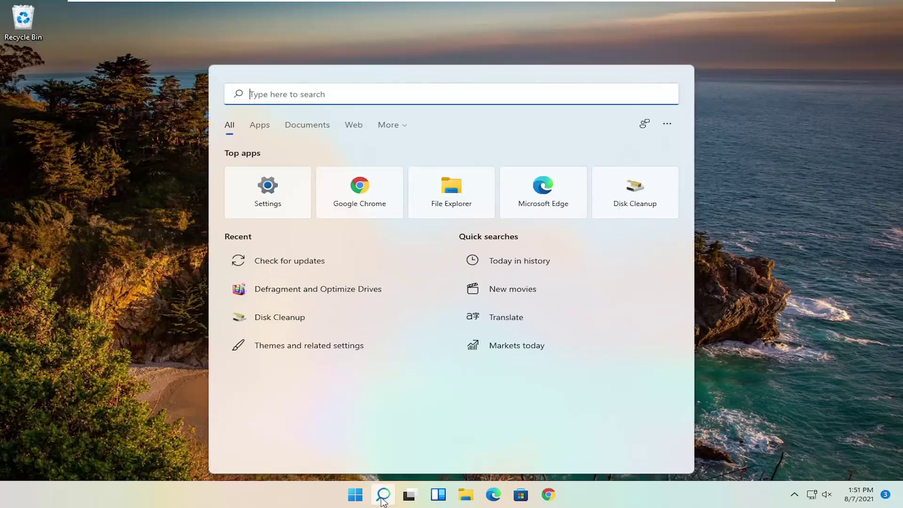
pyautogui.write('device')
pyautogui.hotkey('ctrl', 'a')
pyautogui.write('dev')
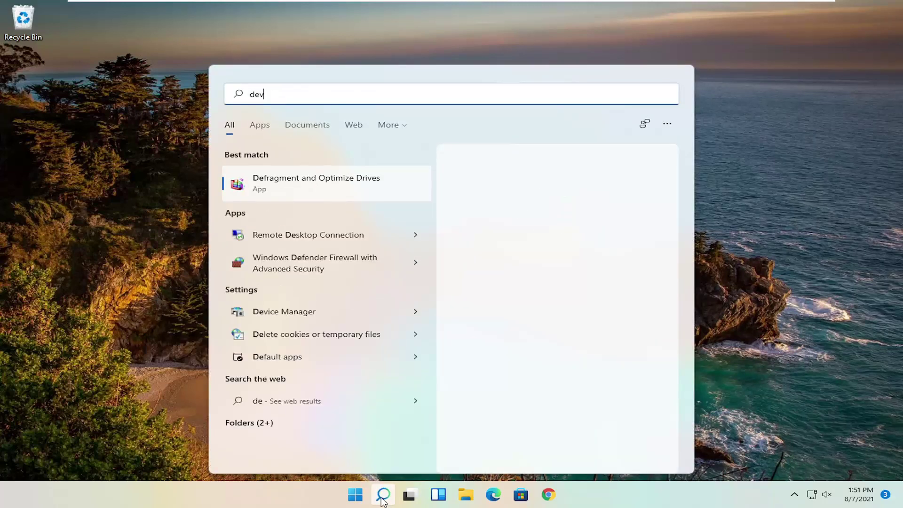
pyautogui.write('ice manager')
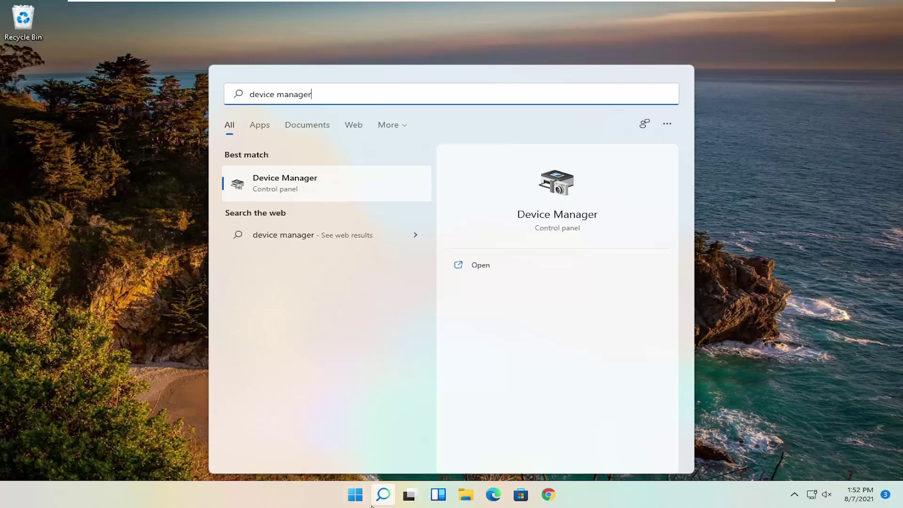
pyautogui.click(298, 181)
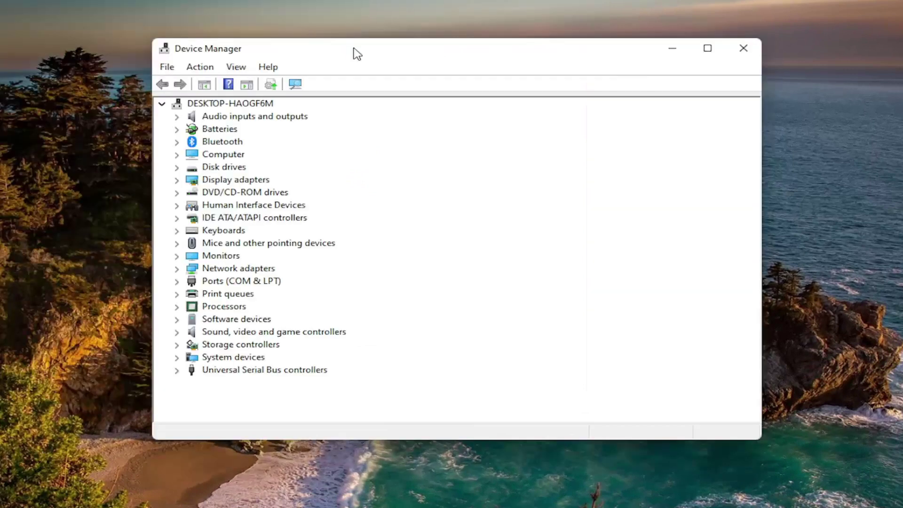
# Step: Search automatically for an updated VMware Pointing Device driver under Mice and other pointing devices
pyautogui.click(233, 243)
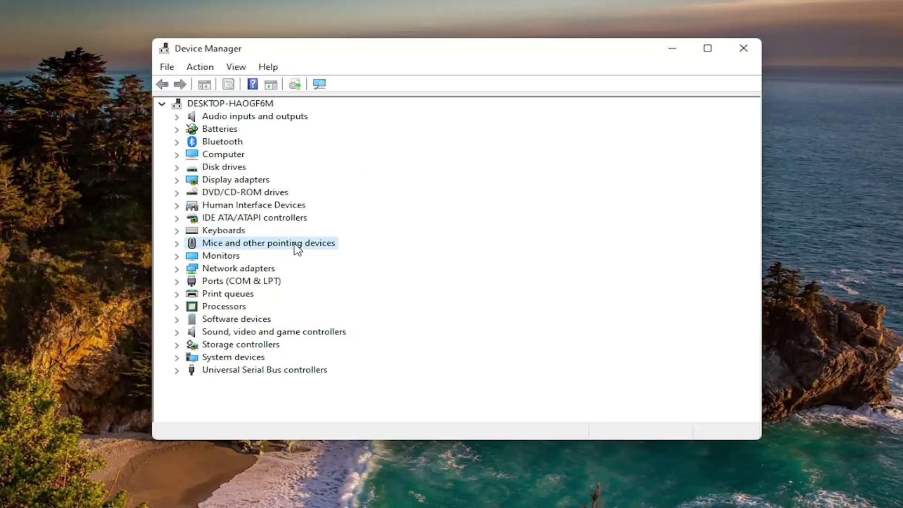
pyautogui.doubleClick(293, 243)
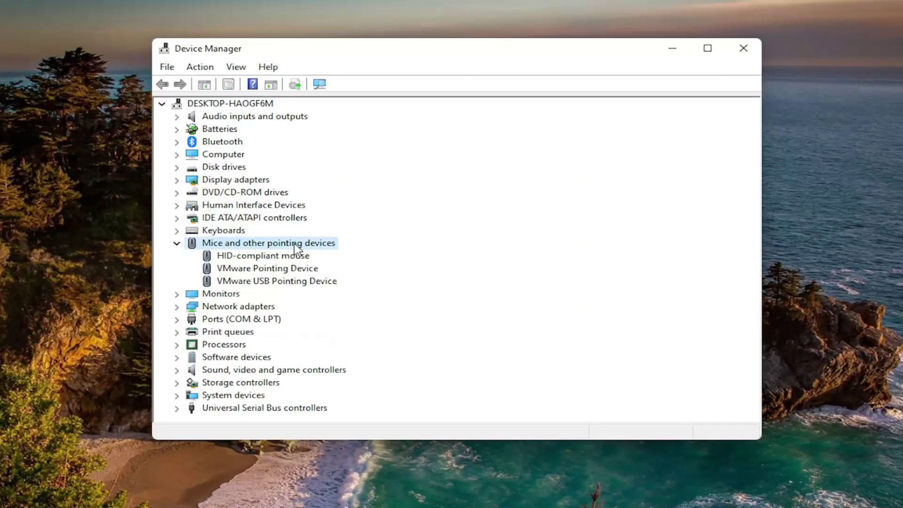
pyautogui.click(285, 271)
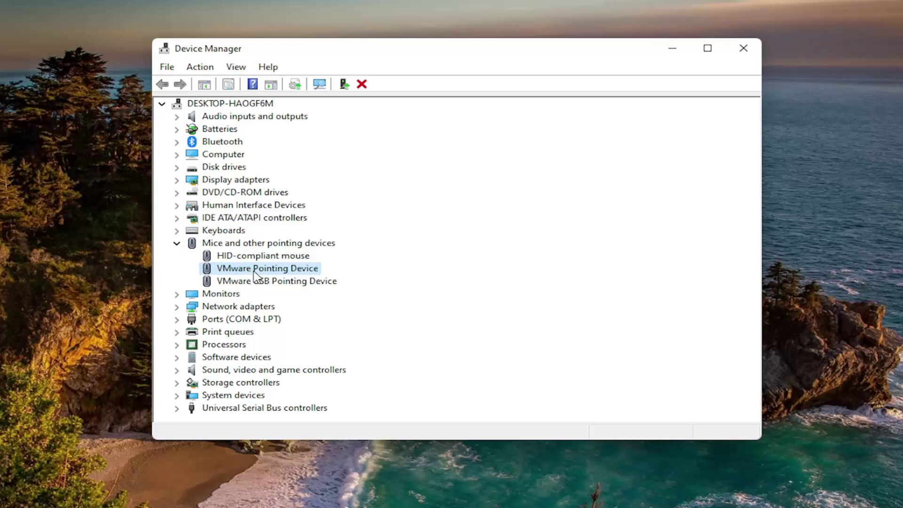
pyautogui.rightClick(258, 274)
pyautogui.click(291, 280)
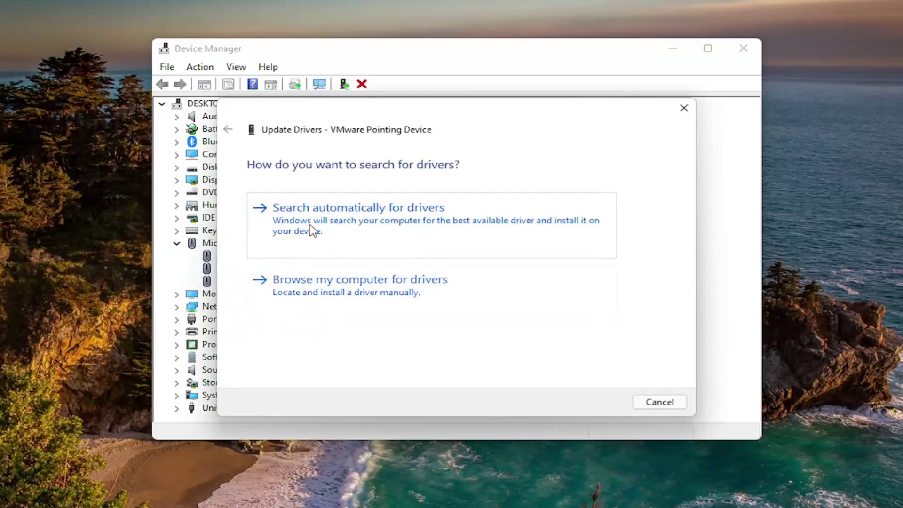
pyautogui.click(312, 231)
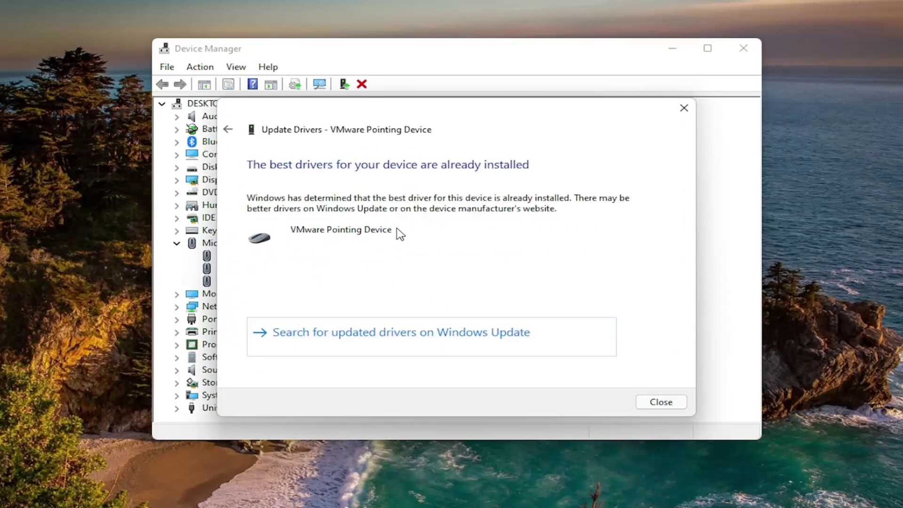
# Step: Check Windows Update for newer drivers, confirm it is up to date, and close Settings
pyautogui.click(463, 343)
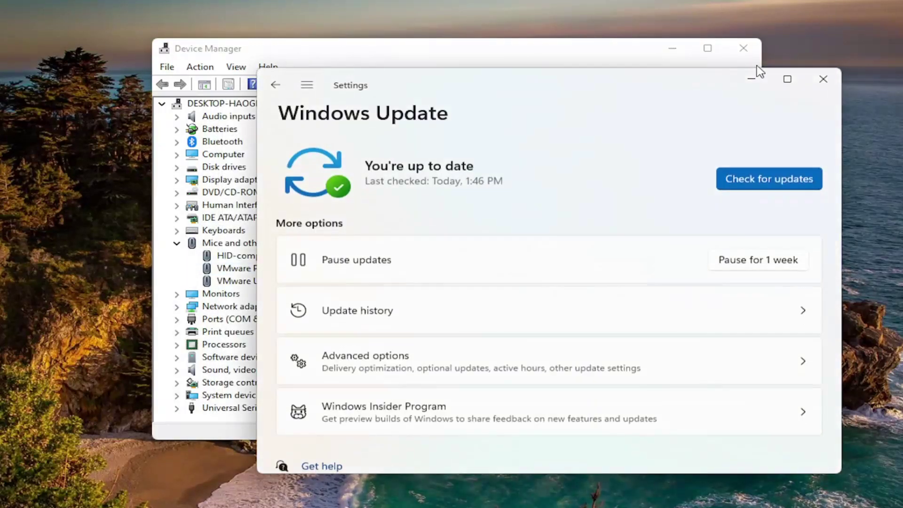
pyautogui.click(823, 79)
# Step: Reinstall VMware Pointing Device from the computer's compatible driver list and close the finished wizard
pyautogui.rightClick(257, 273)
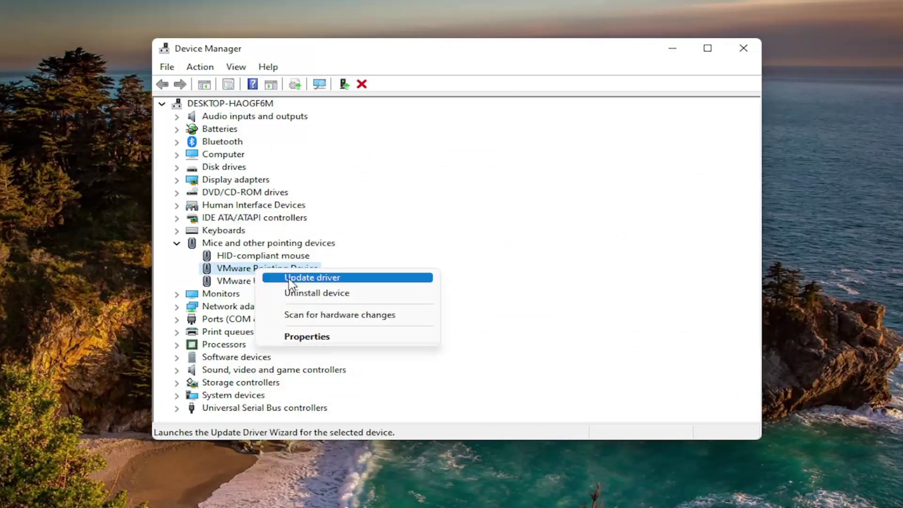
pyautogui.click(313, 280)
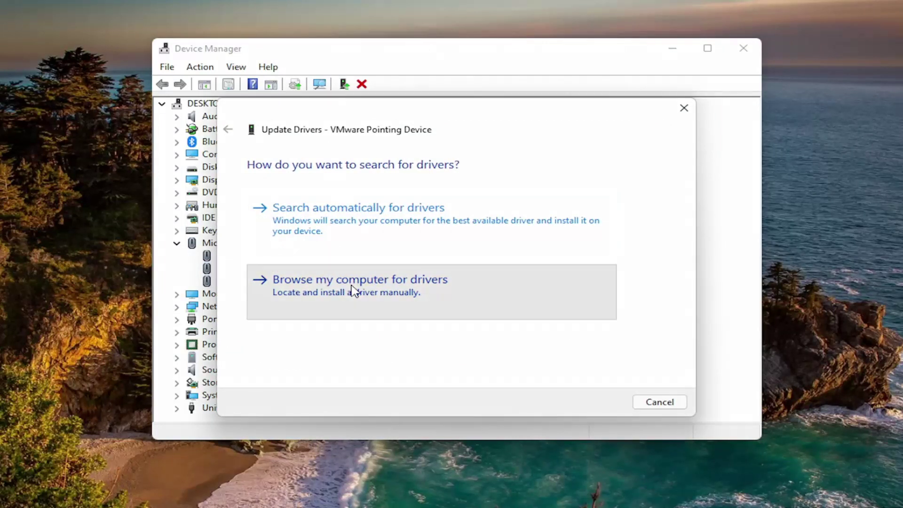
pyautogui.click(353, 291)
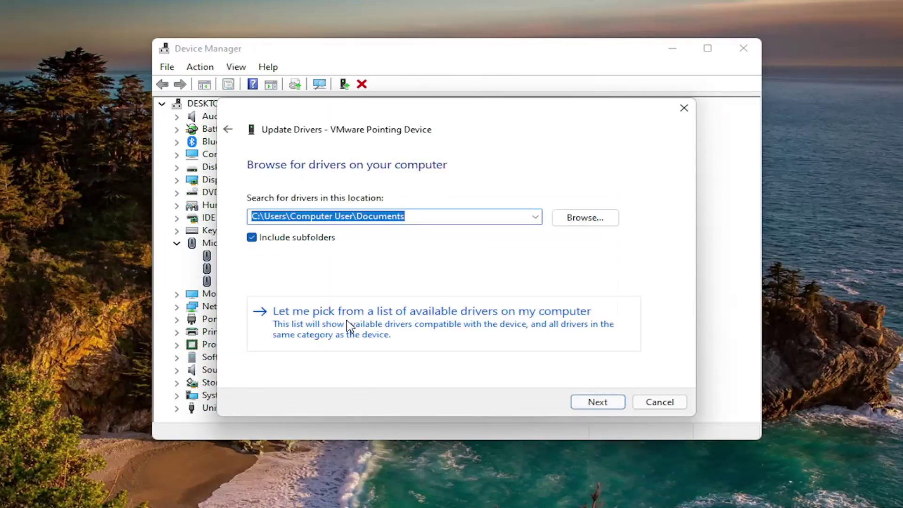
pyautogui.click(408, 328)
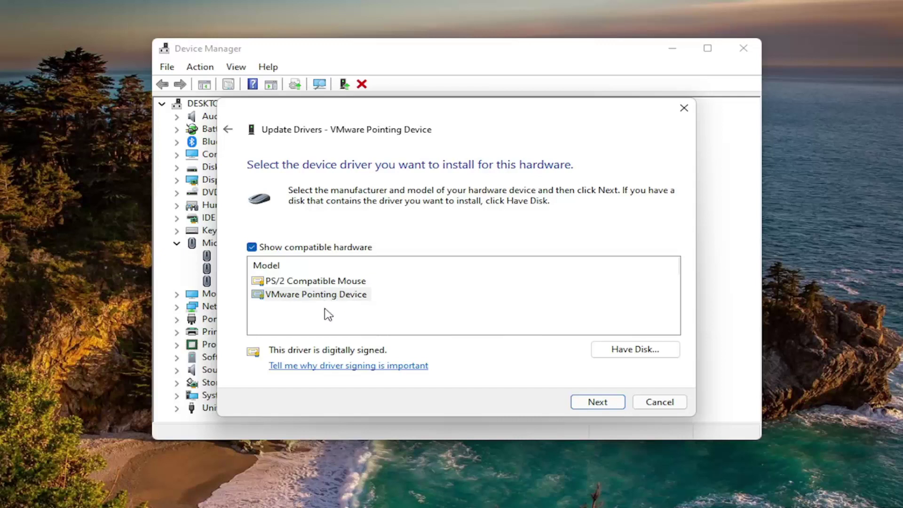
pyautogui.click(591, 403)
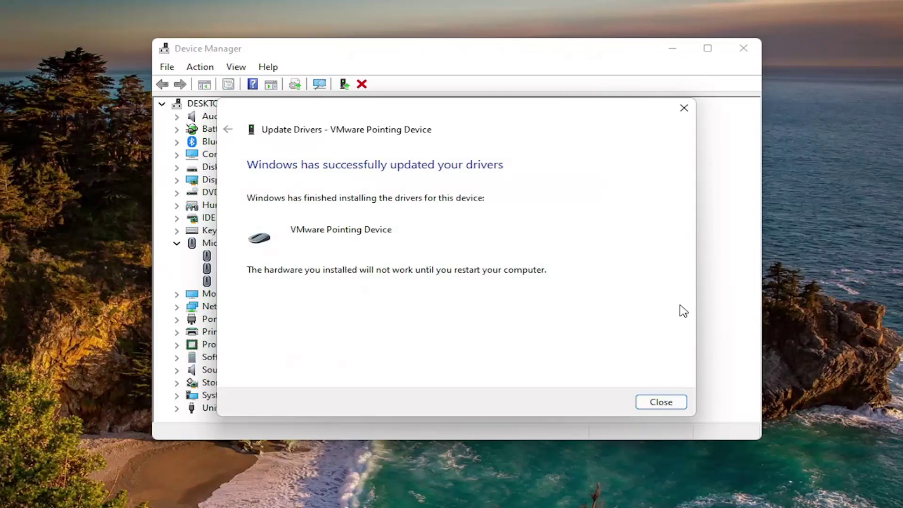
pyautogui.click(666, 403)
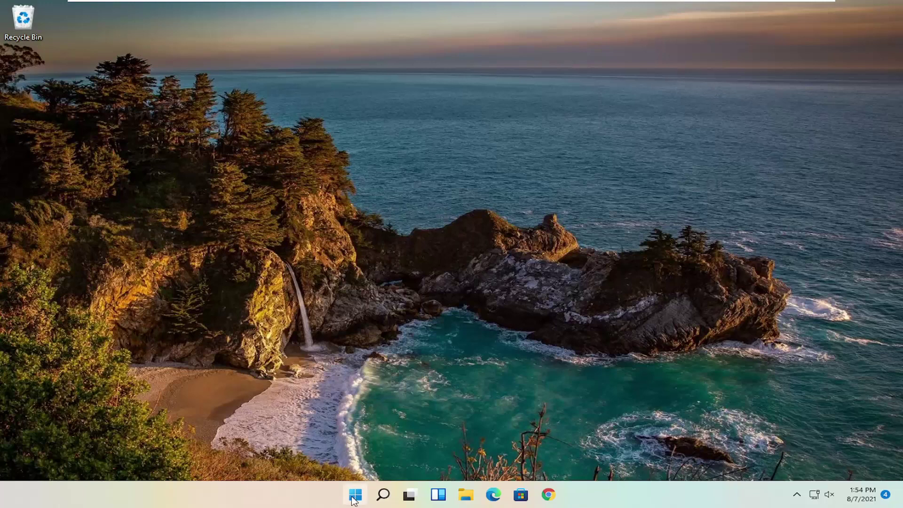
# Step: Launch Task Manager from the Start button's quick menu and reposition its window
pyautogui.rightClick(354, 499)
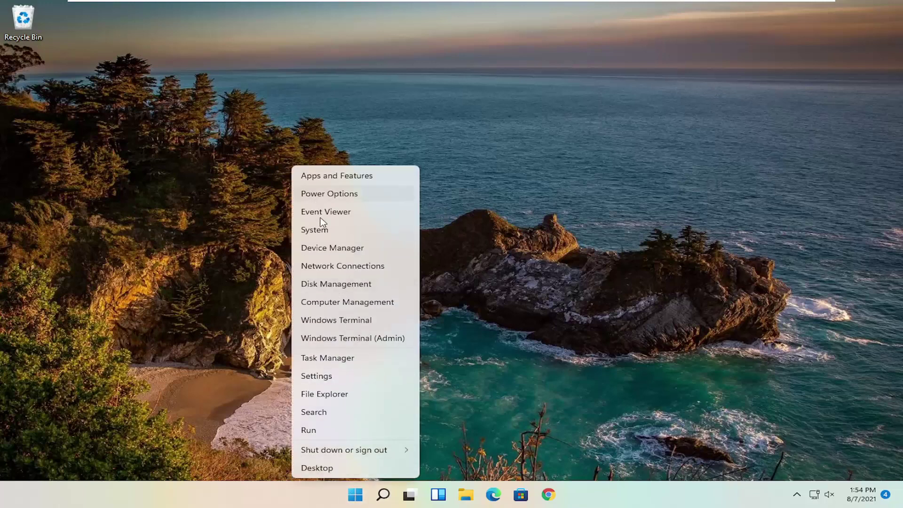
pyautogui.click(345, 359)
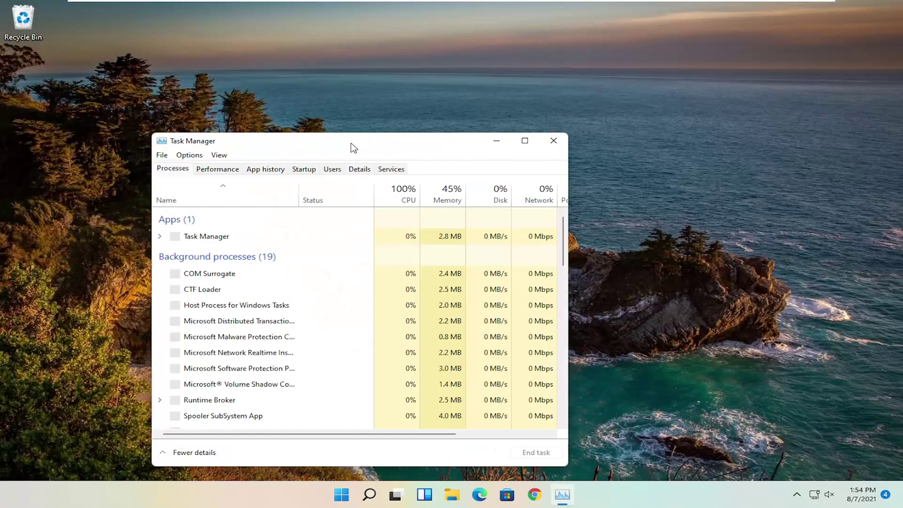
pyautogui.moveTo(353, 146); pyautogui.dragTo(443, 84)
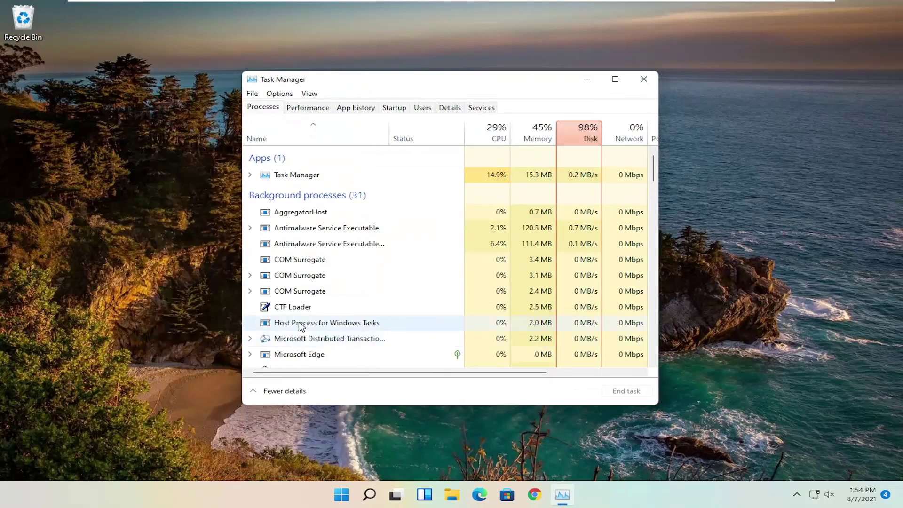
pyautogui.scroll(-1, 307, 278)
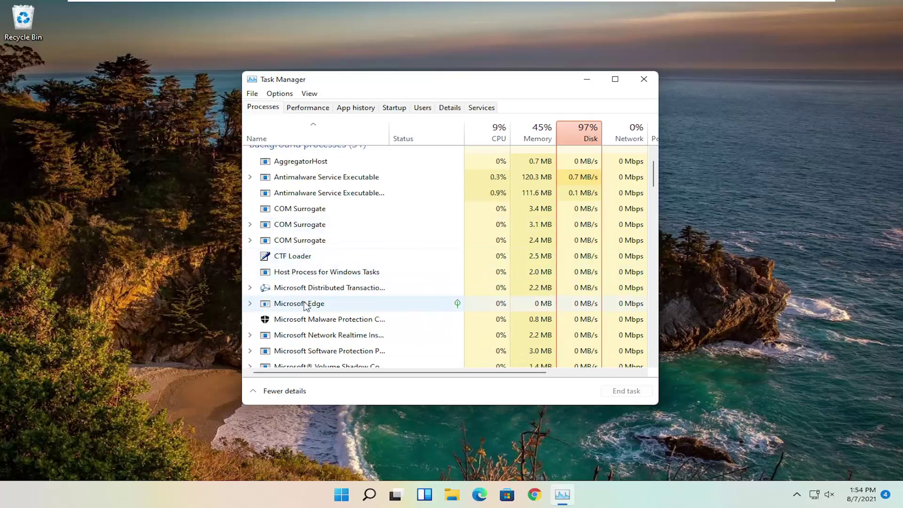
pyautogui.scroll(-2, 346, 240)
pyautogui.scroll(-3, 332, 282)
pyautogui.scroll(-3, 317, 311)
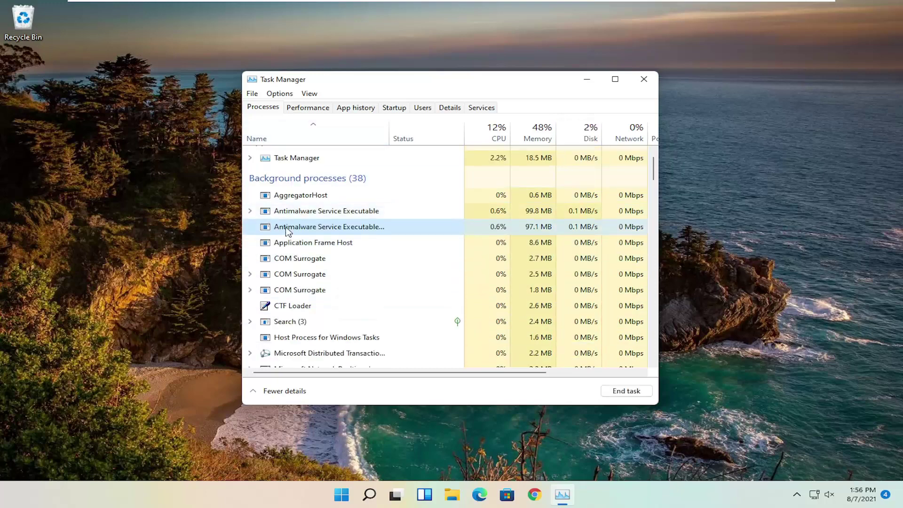
# Step: Show the Compatibility settings in the second Antimalware Service Executable's file properties
pyautogui.rightClick(286, 226)
pyautogui.click(334, 331)
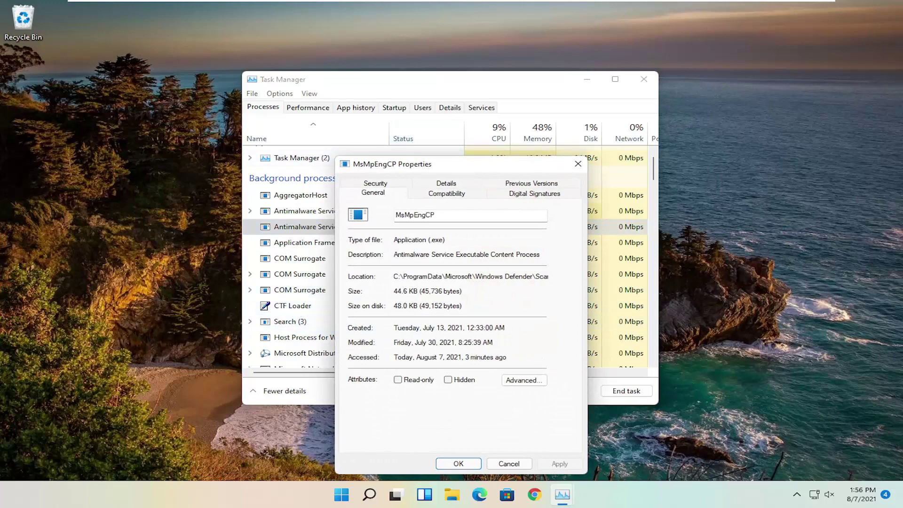
pyautogui.moveTo(425, 168); pyautogui.dragTo(383, 80)
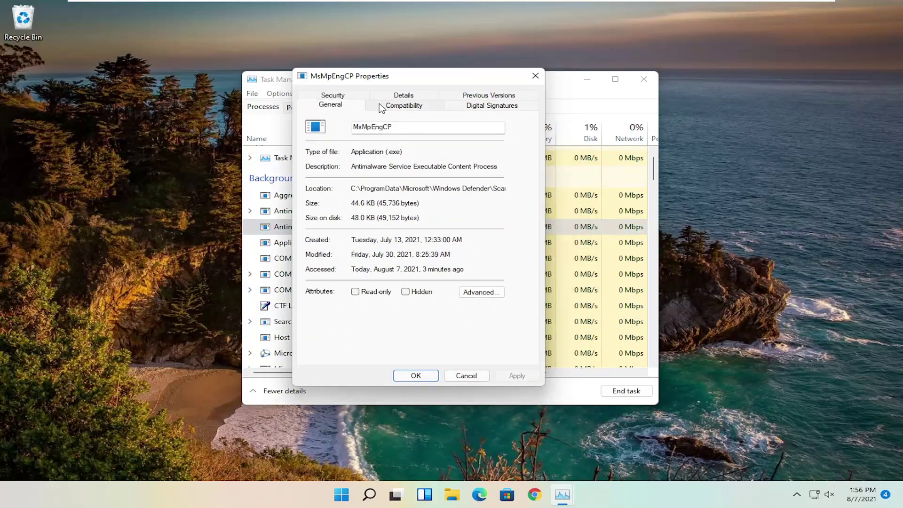
pyautogui.click(401, 106)
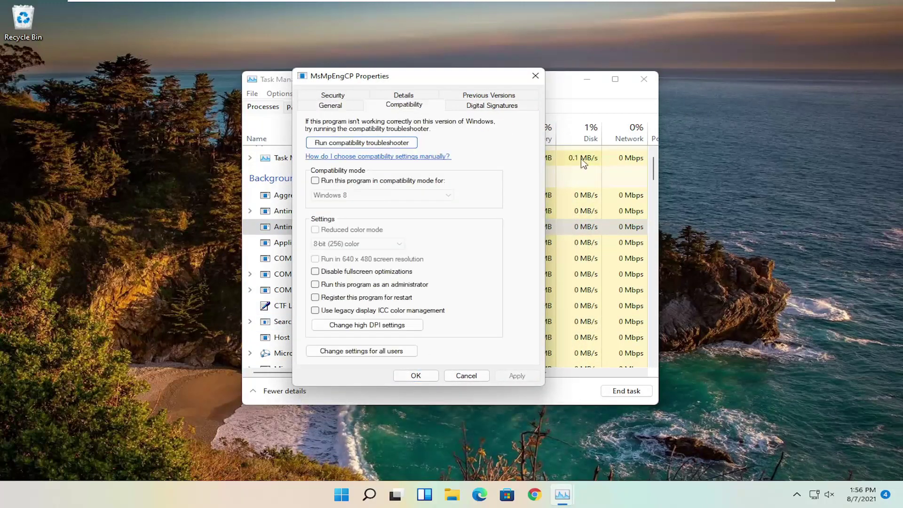
# Step: Enable compatibility mode for Windows 7 on MsMpEngCP and save the setting
pyautogui.click(317, 182)
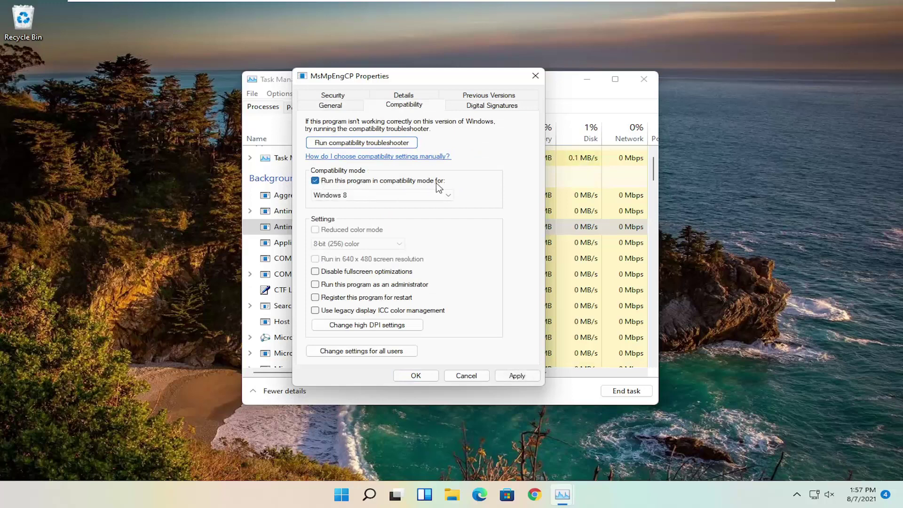
pyautogui.click(446, 195)
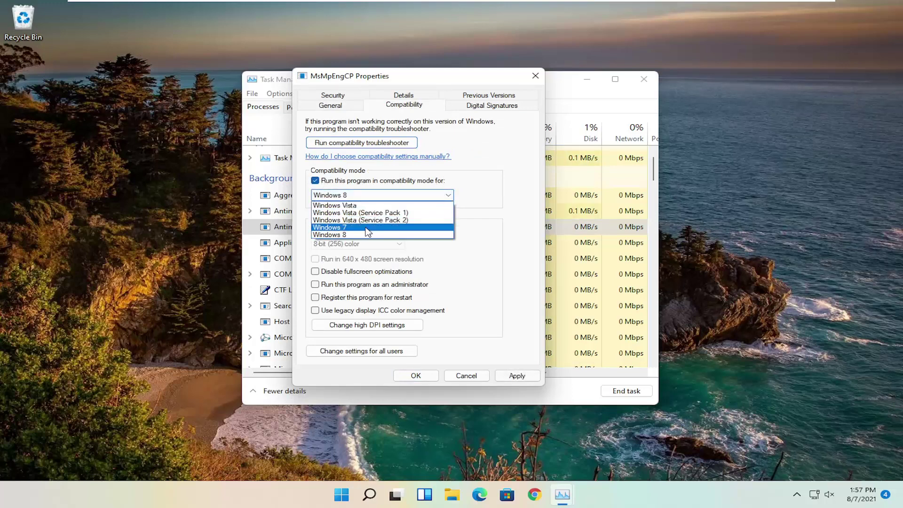
pyautogui.click(338, 227)
pyautogui.click(513, 376)
pyautogui.click(429, 373)
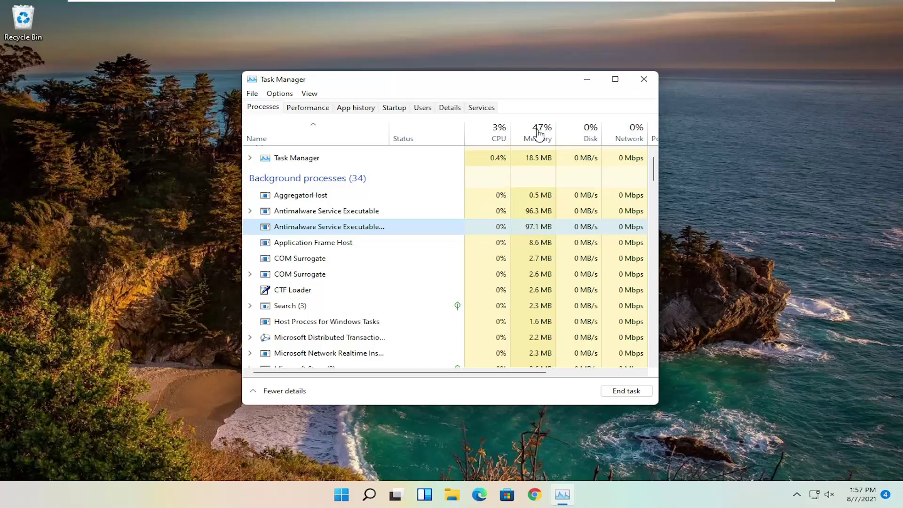
# Step: Close Task Manager, leaving the desktop showing
pyautogui.click(645, 79)
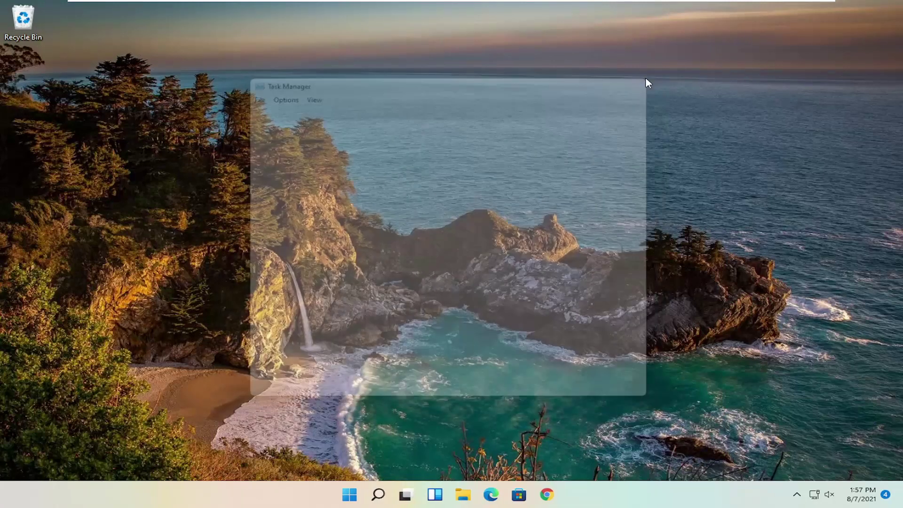